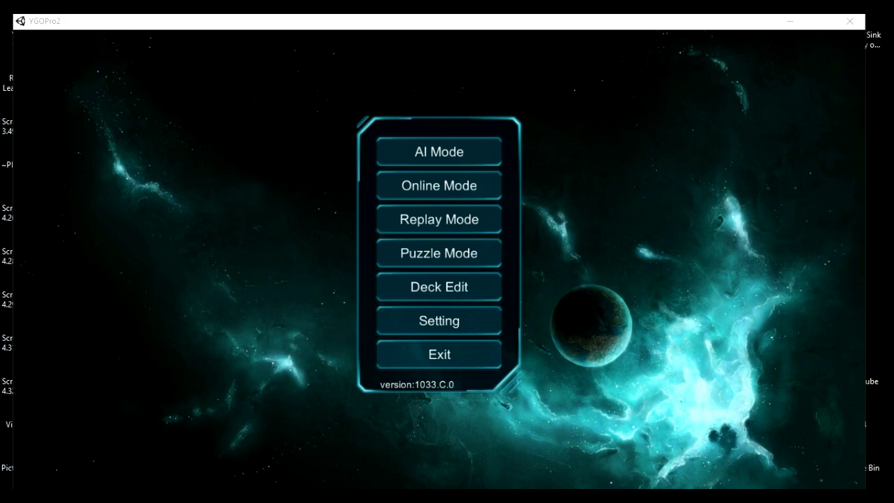
# Open the common folder inside the texture folder of ygopro2 English in File Explorer.
pyautogui.moveTo(305, 496)
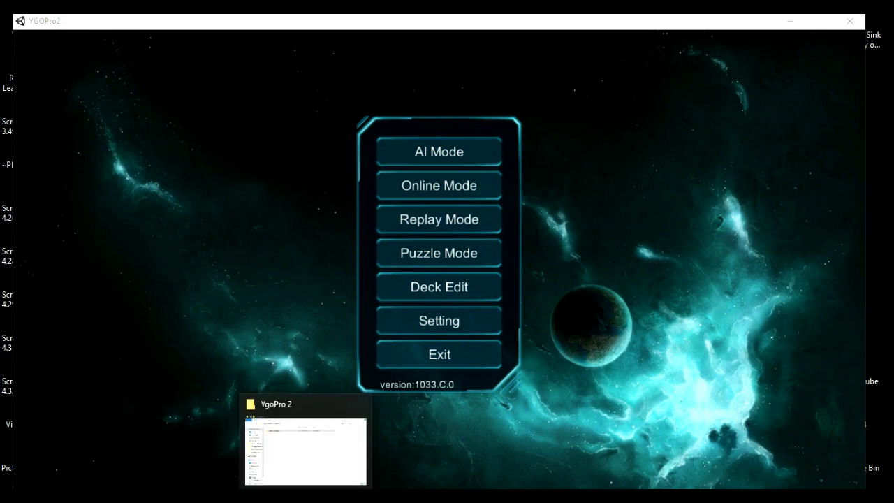
pyautogui.click(305, 496)
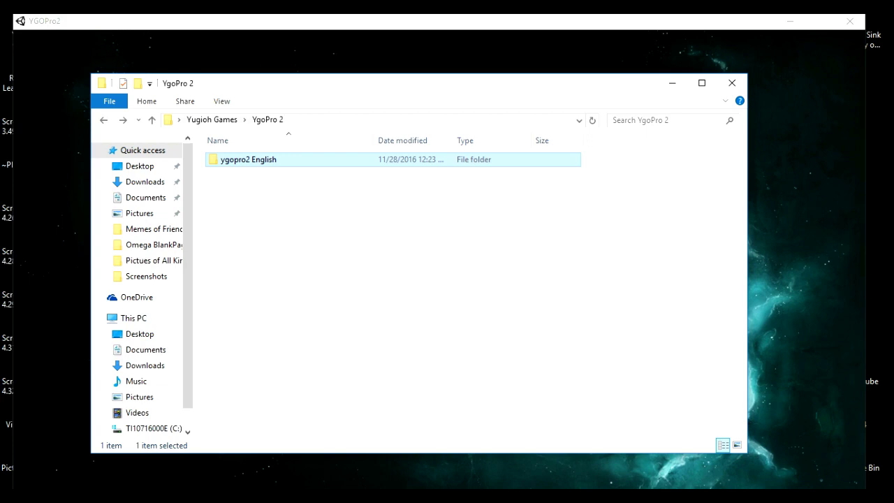
pyautogui.doubleClick(248, 159)
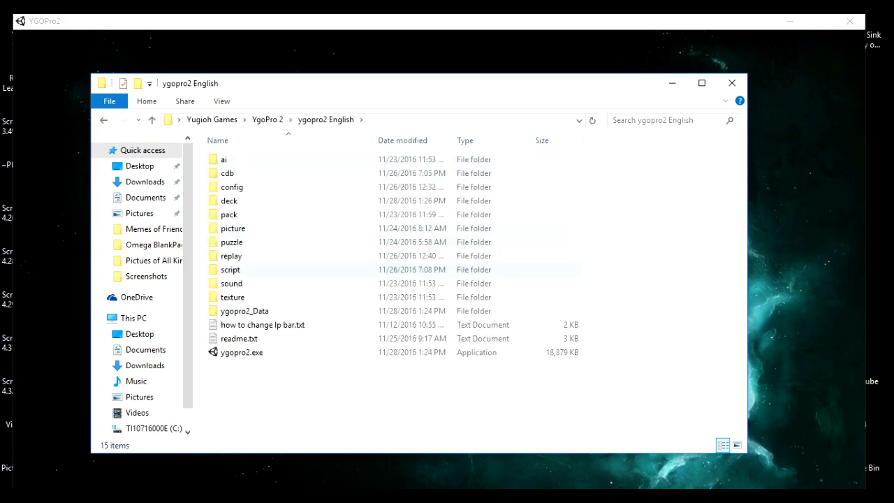
pyautogui.doubleClick(233, 297)
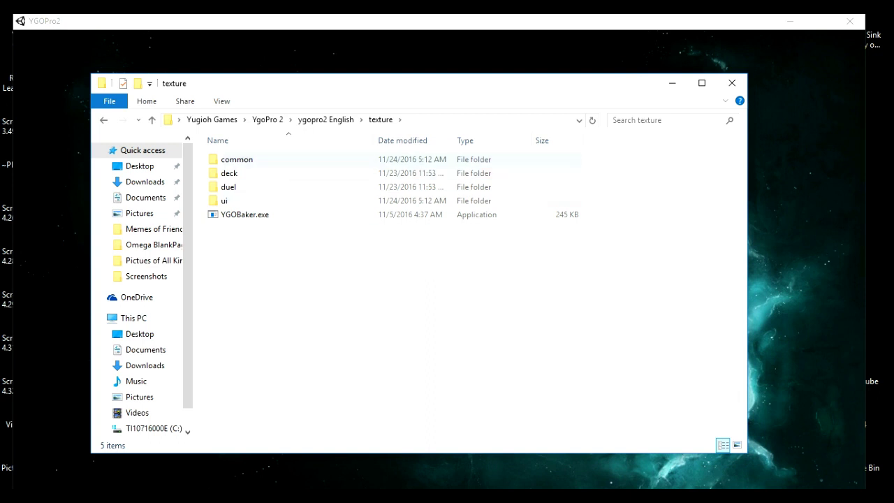
pyautogui.doubleClick(237, 159)
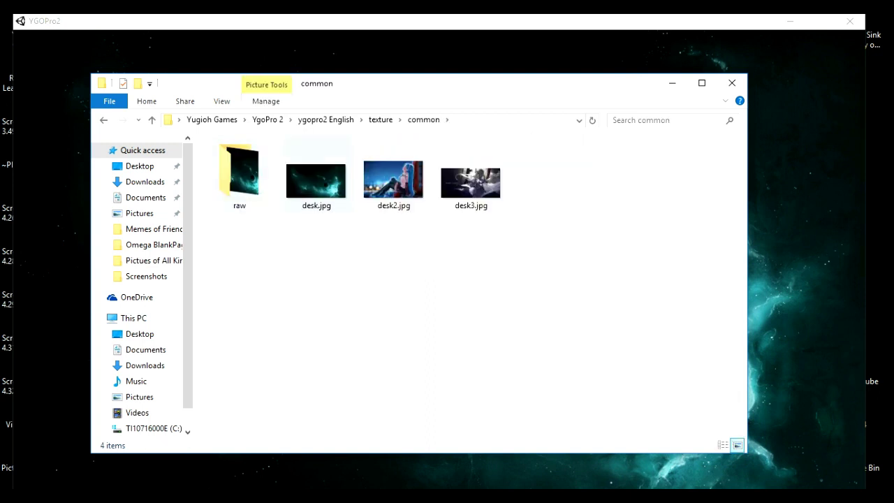
# View the desk.jpg background image at full size, close it, and reposition the folder window.
pyautogui.click(316, 180)
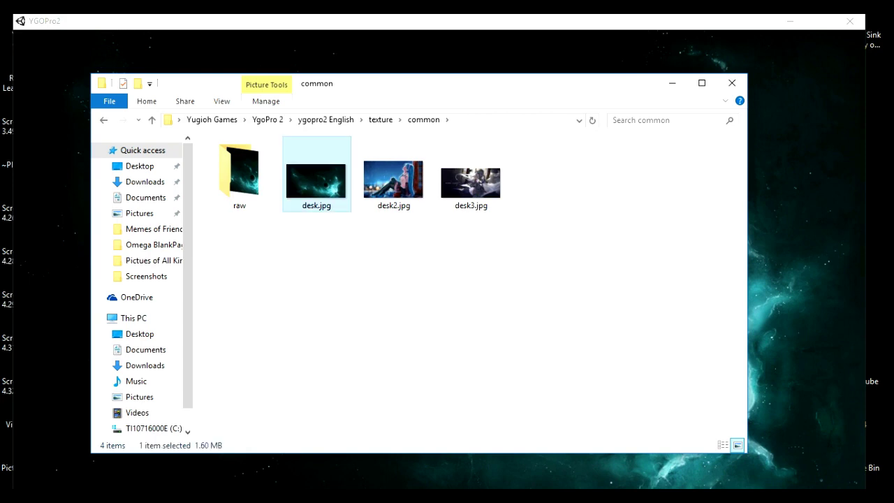
pyautogui.doubleClick(316, 178)
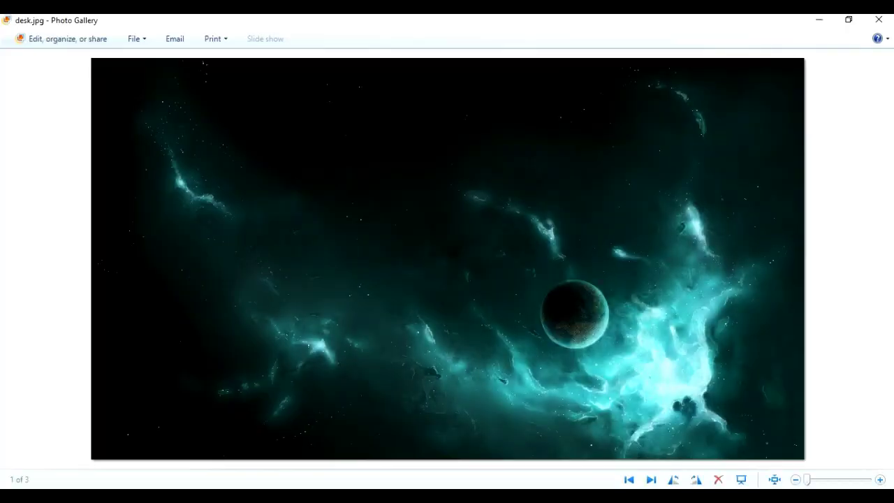
pyautogui.click(878, 19)
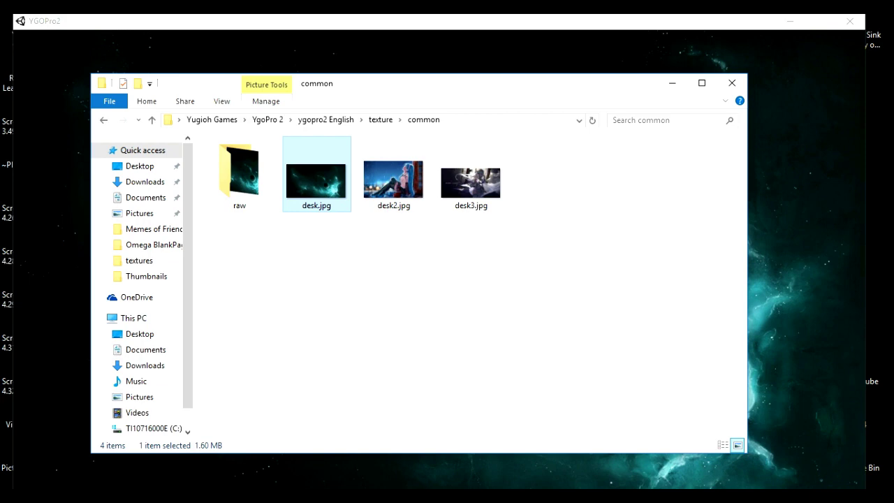
pyautogui.moveTo(489, 83); pyautogui.dragTo(537, 105)
pyautogui.moveTo(468, 106); pyautogui.dragTo(461, 86)
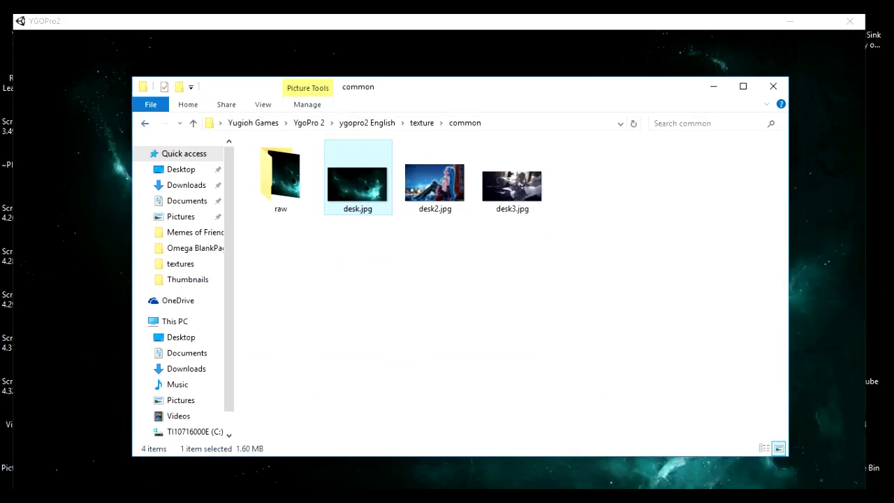
# Look over the images in the duel texture folder and the interface graphics in the ui texture folder.
pyautogui.press('BackSpace')
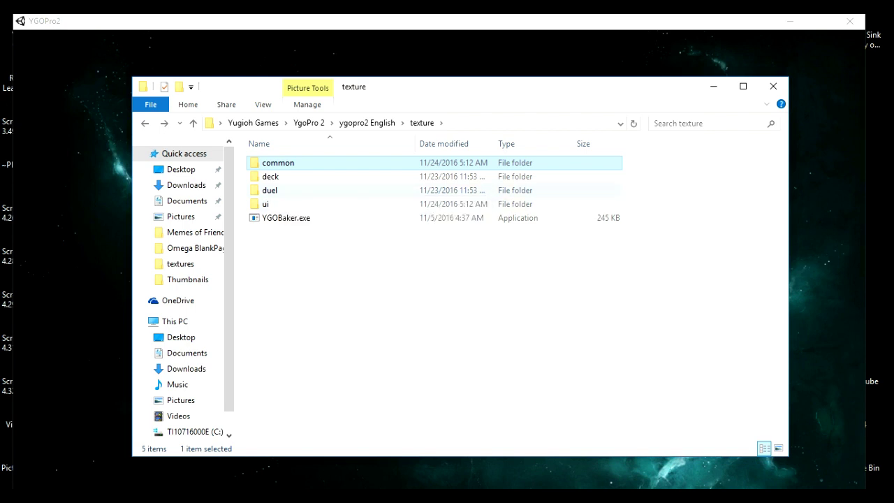
pyautogui.doubleClick(269, 190)
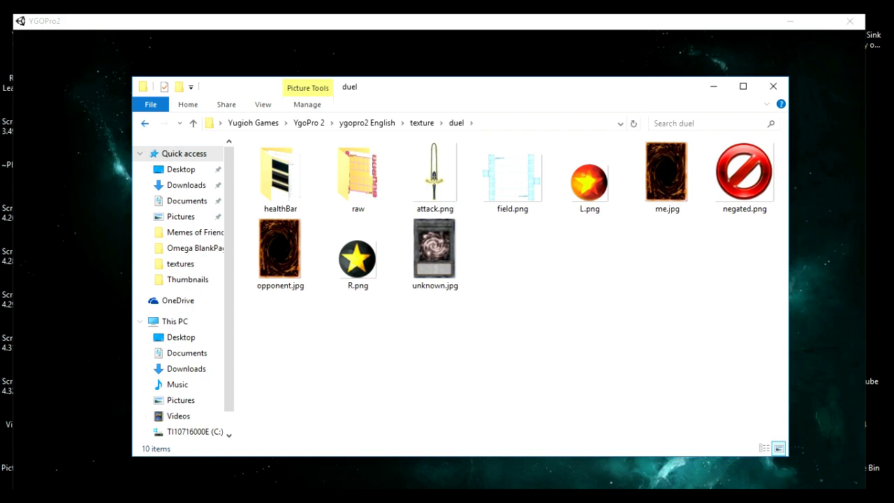
pyautogui.press('BackSpace')
pyautogui.press('Down')
pyautogui.press('Return')
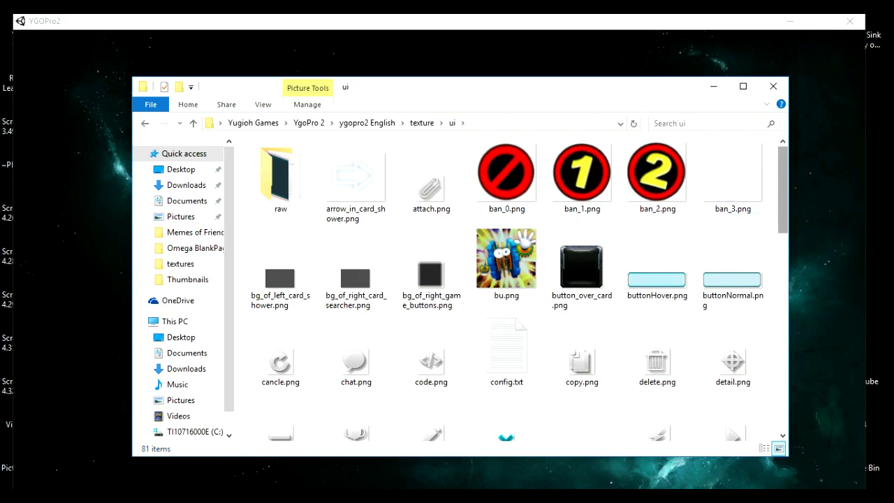
pyautogui.scroll(-9, 646, 167)
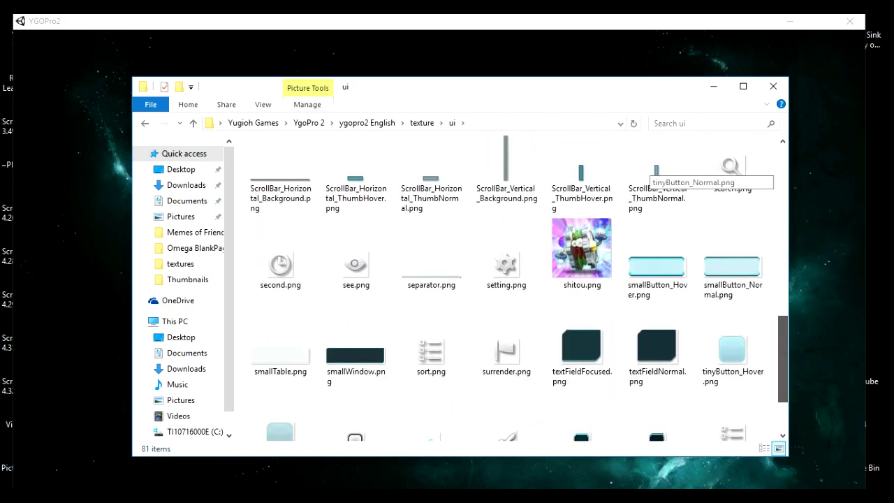
pyautogui.scroll(-3, 646, 171)
pyautogui.scroll(6, 646, 346)
pyautogui.scroll(6, 646, 346)
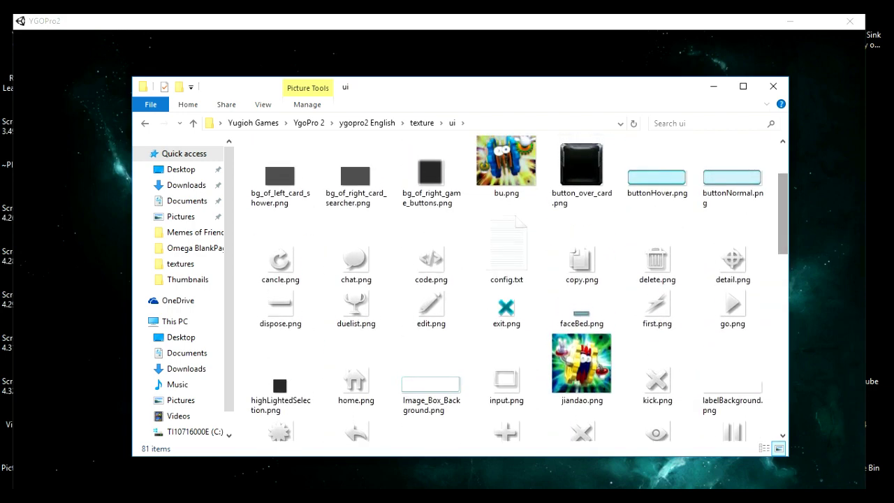
pyautogui.scroll(3, 646, 346)
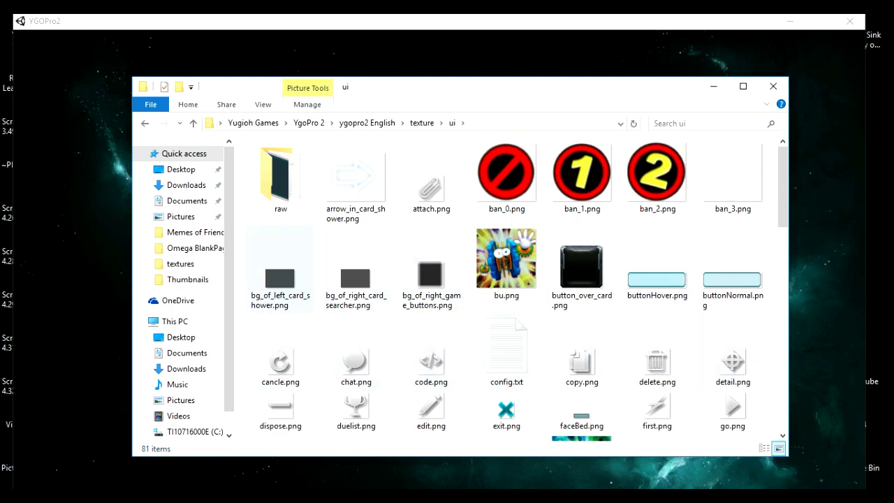
# View the table.png image in the deck texture folder and close the viewer.
pyautogui.press('BackSpace')
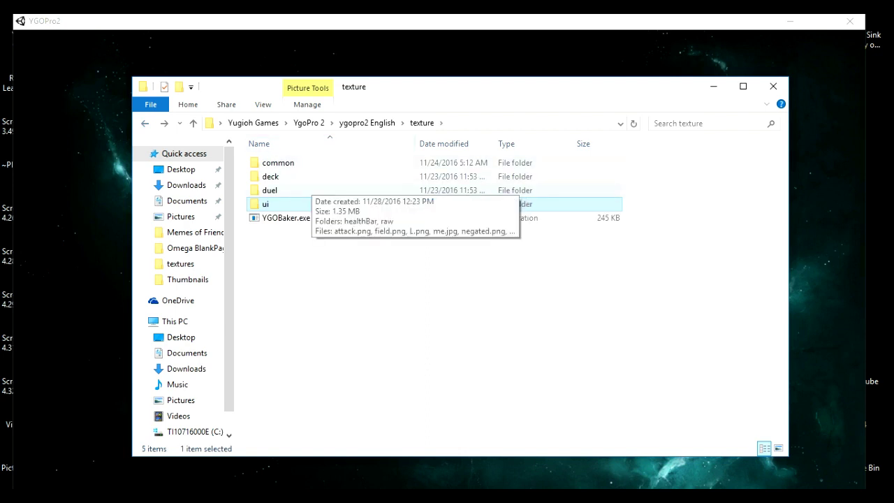
pyautogui.doubleClick(270, 176)
pyautogui.doubleClick(280, 171)
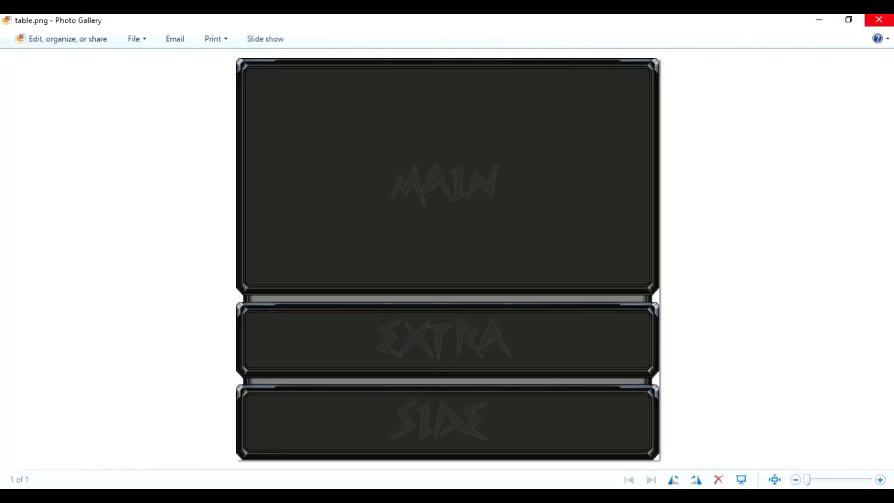
pyautogui.click(879, 19)
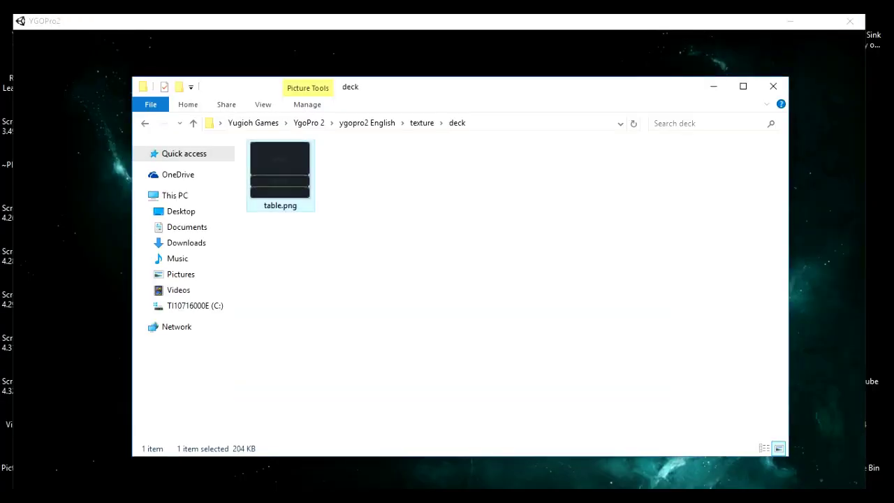
# Go to the duel texture folder and view the card back image me.jpg, closing the viewer when finished.
pyautogui.click(145, 123)
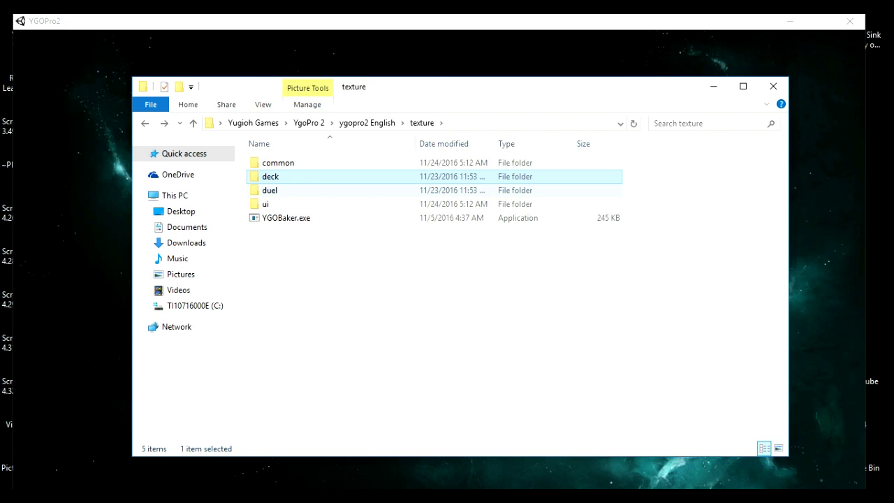
pyautogui.doubleClick(270, 190)
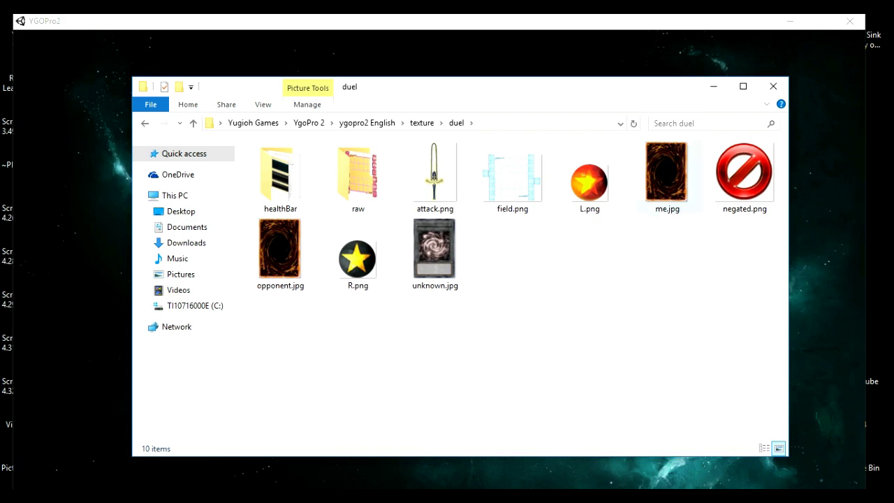
pyautogui.click(667, 203)
pyautogui.press('Return')
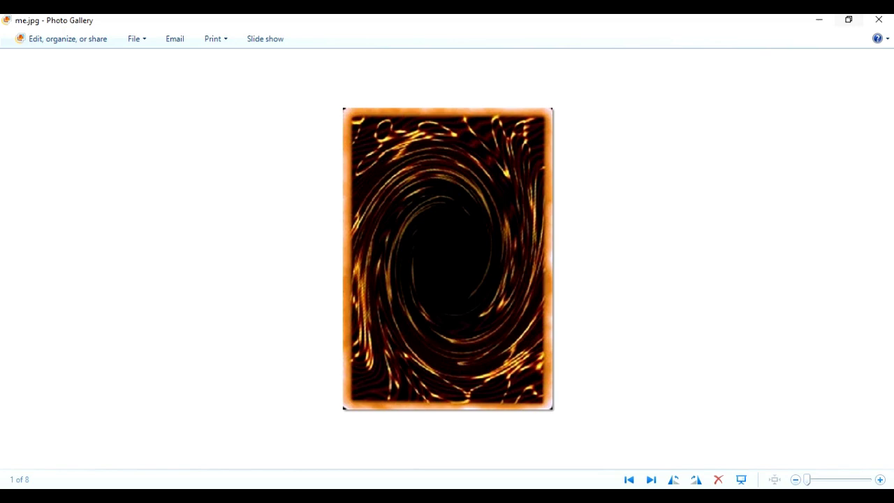
pyautogui.click(879, 19)
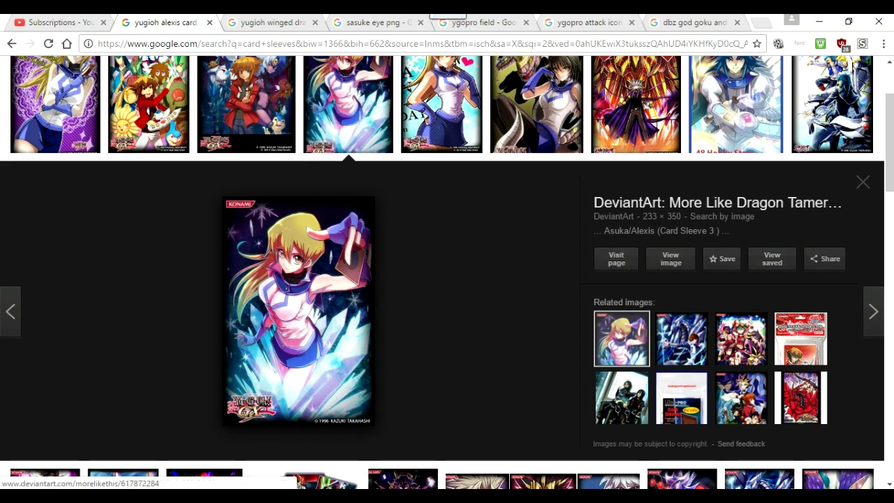
# Save the enlarged Alexis card sleeve picture from the Google image results to the Desktop as me.png.
pyautogui.scroll(2, 447, 279)
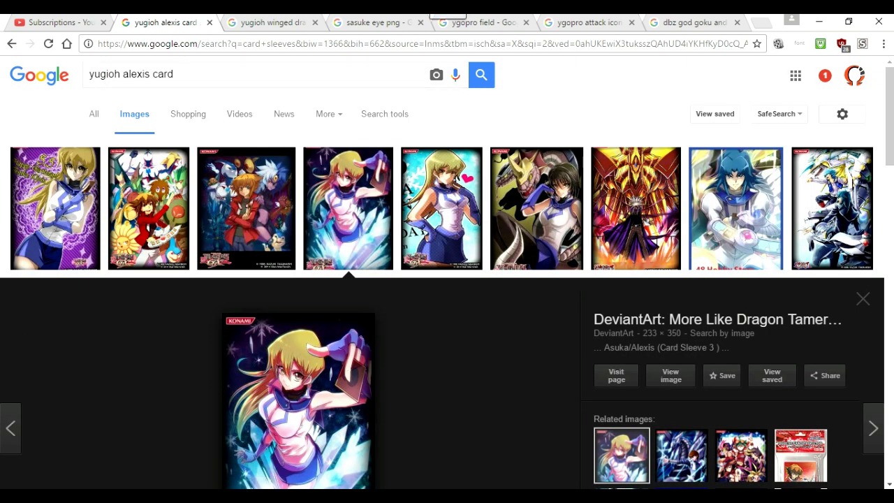
pyautogui.scroll(-3, 447, 272)
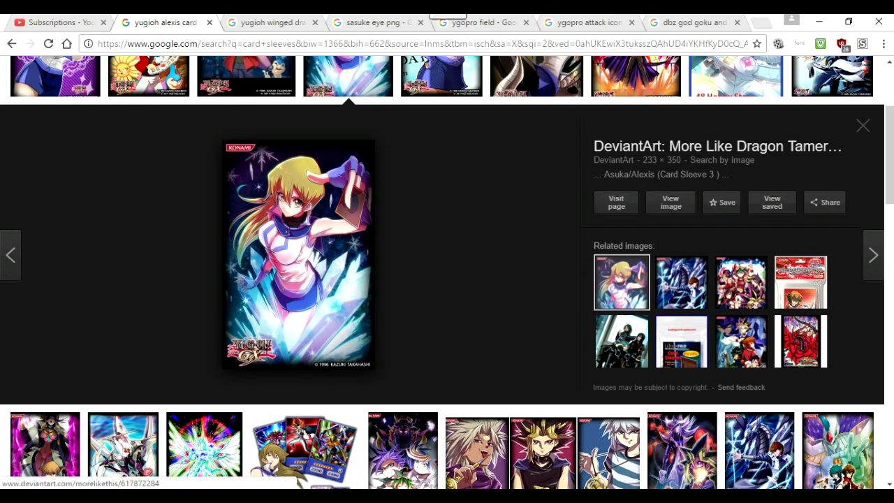
pyautogui.rightClick(338, 248)
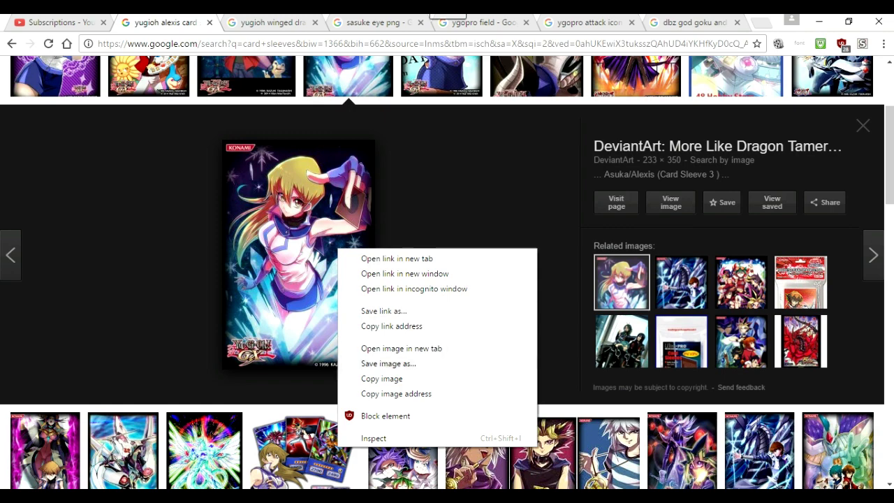
pyautogui.click(388, 364)
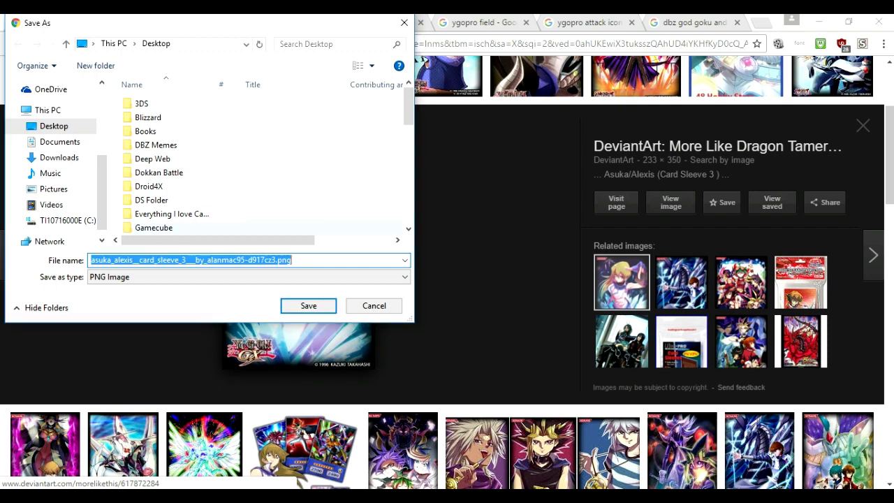
pyautogui.write('me')
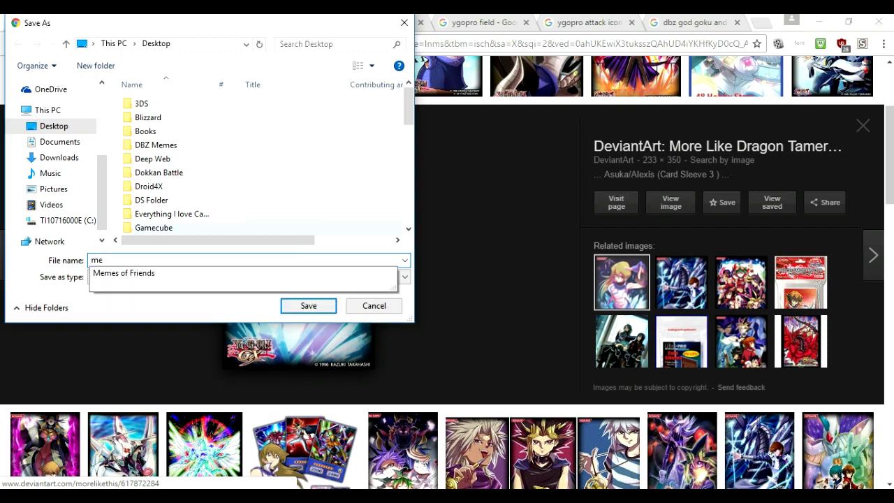
pyautogui.press('Return')
pyautogui.scroll(1, 447, 258)
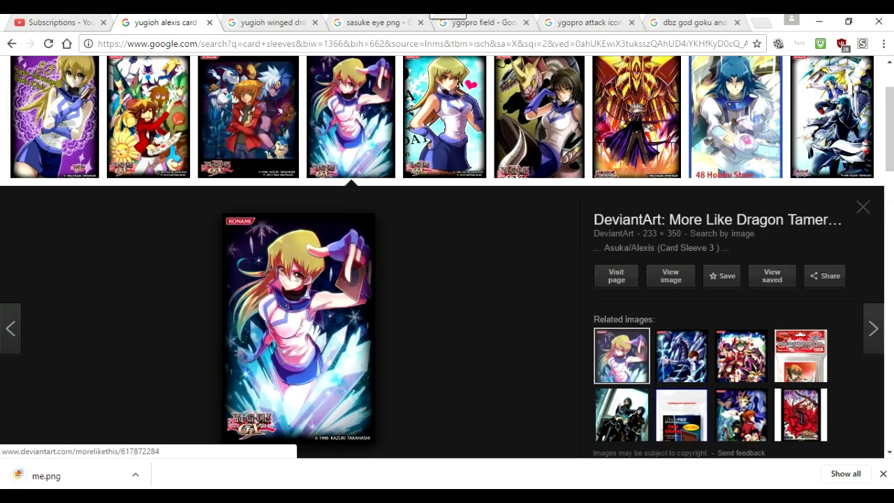
pyautogui.scroll(-1, 447, 258)
# Minimize the browser and YGOPro2, and move me.png to an empty desktop area below the Vid Editing Software folder.
pyautogui.click(819, 21)
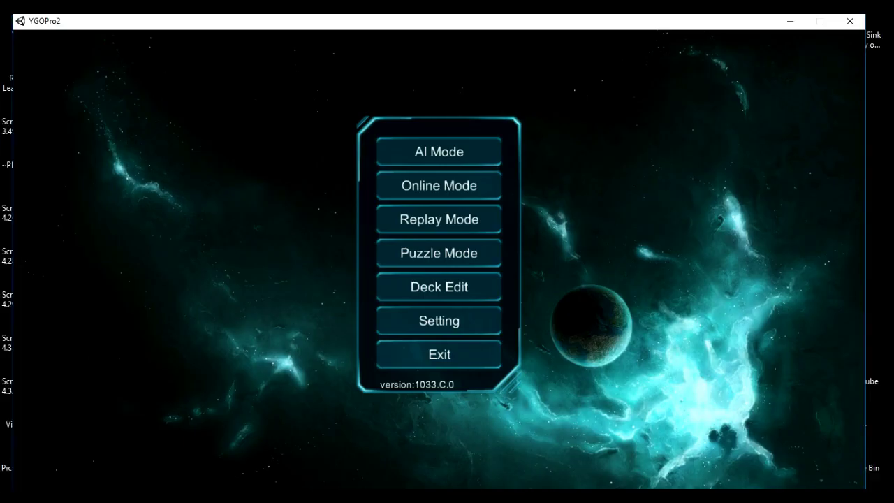
pyautogui.click(790, 21)
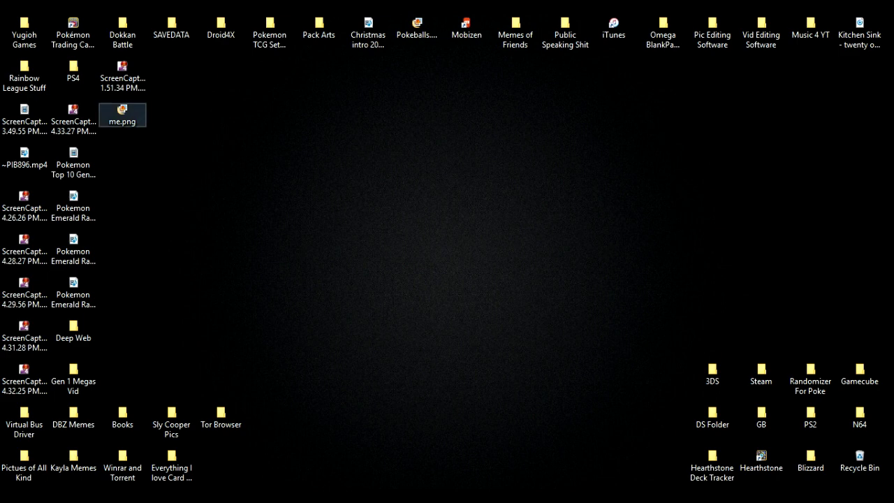
pyautogui.moveTo(123, 114); pyautogui.dragTo(250, 177)
pyautogui.moveTo(122, 115); pyautogui.dragTo(368, 158)
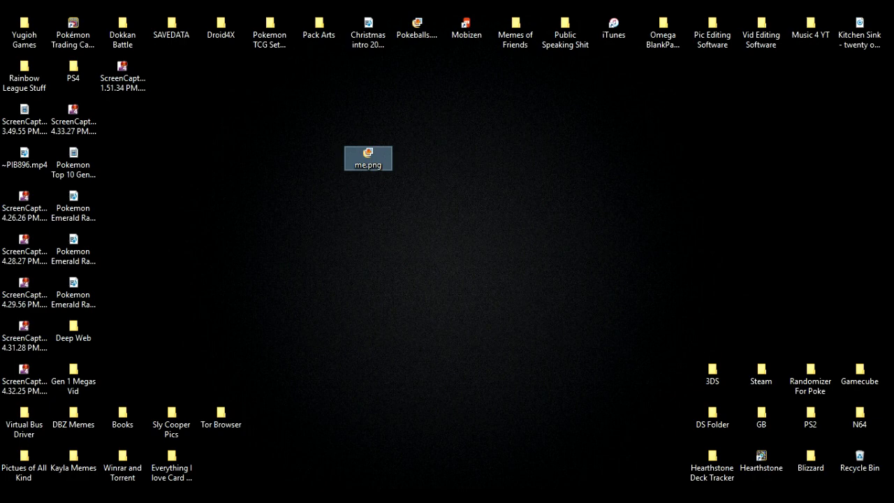
pyautogui.moveTo(368, 157); pyautogui.dragTo(761, 114)
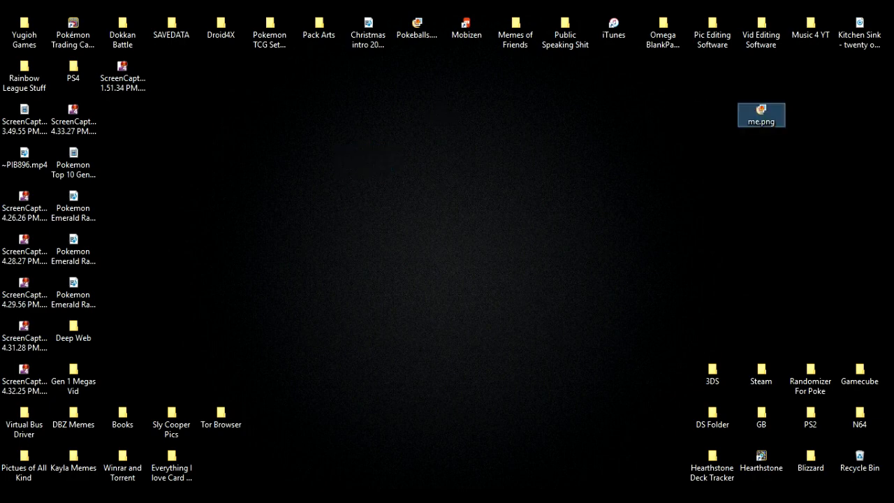
# Rename the saved picture as me.jpg and move it into the duel texture folder, replacing the existing me.jpg.
pyautogui.press('F2')
pyautogui.hotkey('alt', 'Tab')
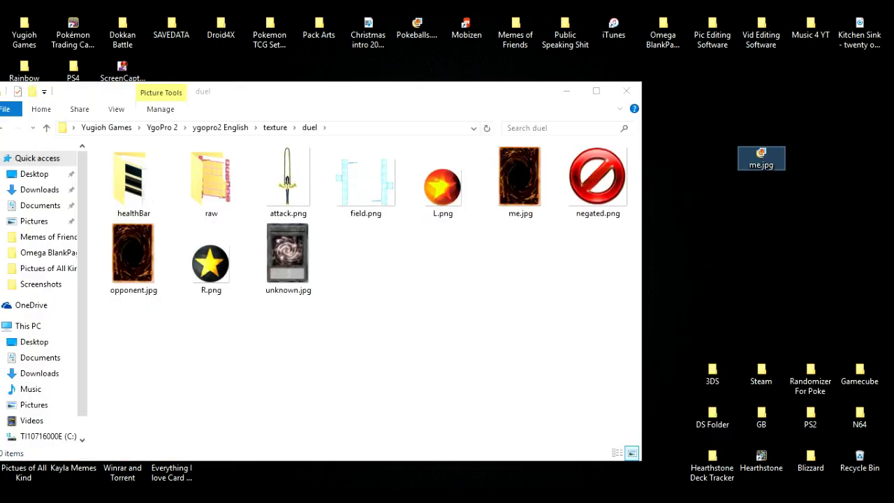
pyautogui.moveTo(761, 159); pyautogui.dragTo(469, 286)
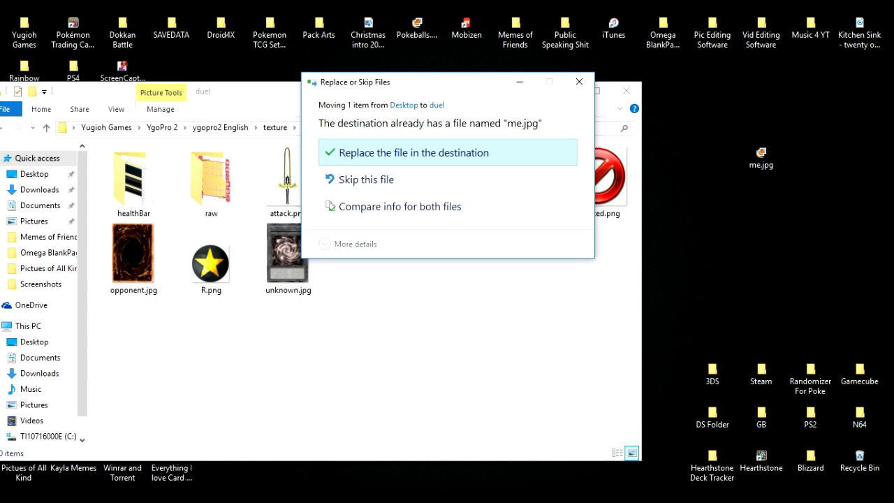
pyautogui.click(414, 153)
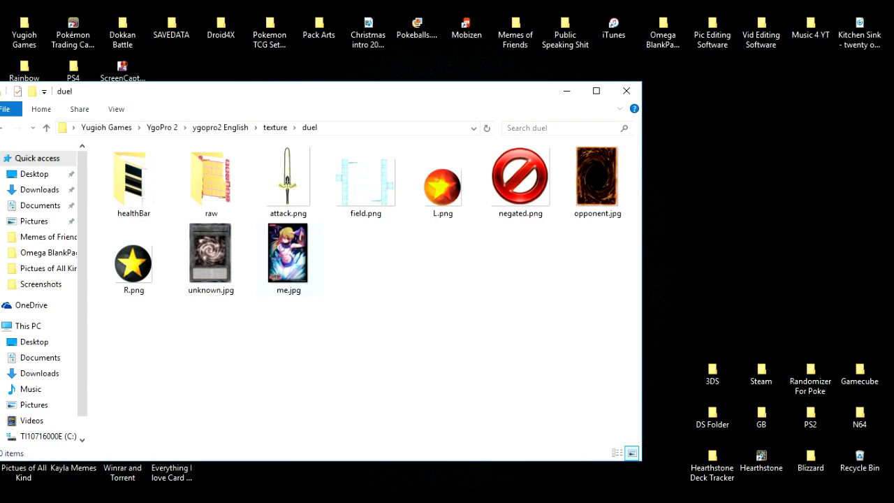
# View the new me.jpg in the duel folder, closing the image viewer and the running YGOPro2 game.
pyautogui.doubleClick(288, 254)
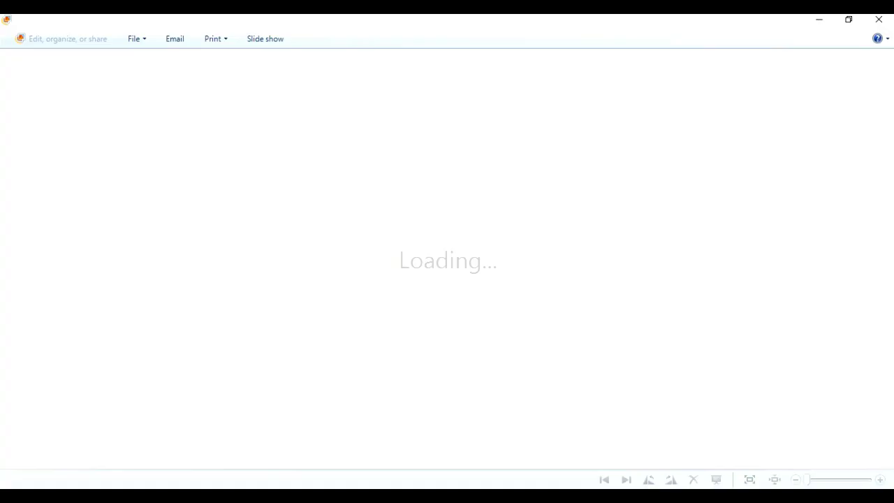
pyautogui.click(878, 20)
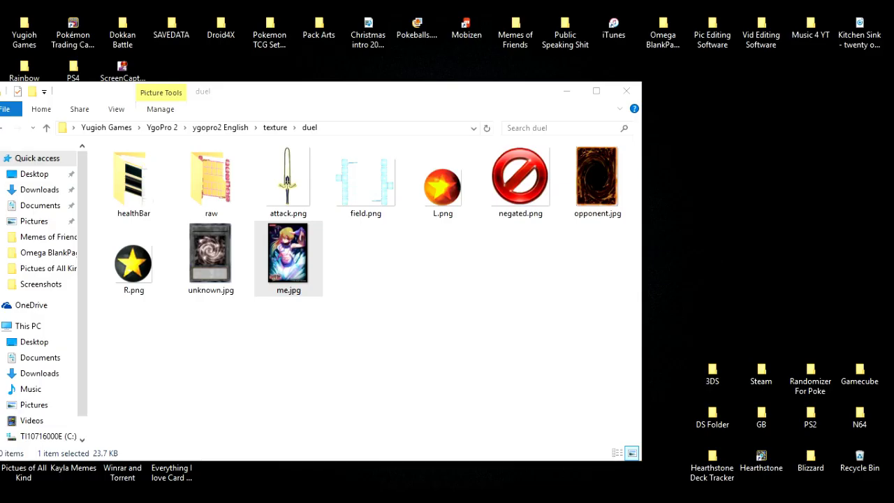
pyautogui.hotkey('alt', 'Tab')
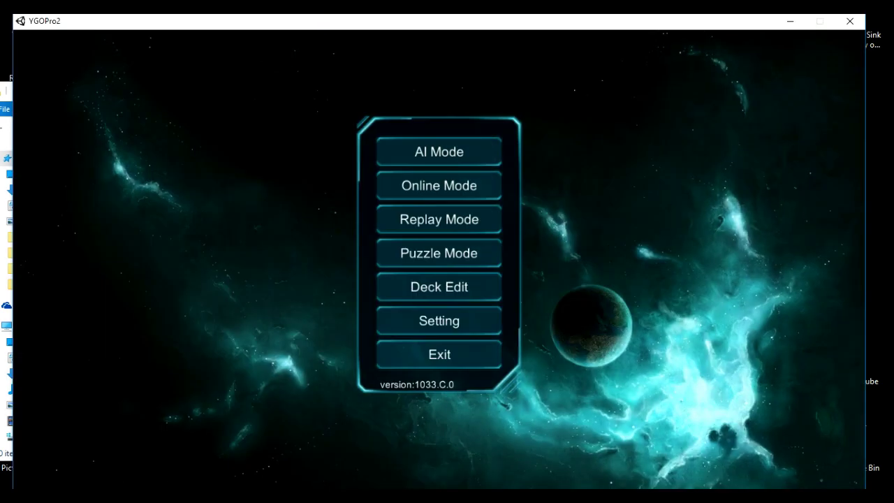
pyautogui.click(850, 21)
pyautogui.hotkey('alt', 'F4')
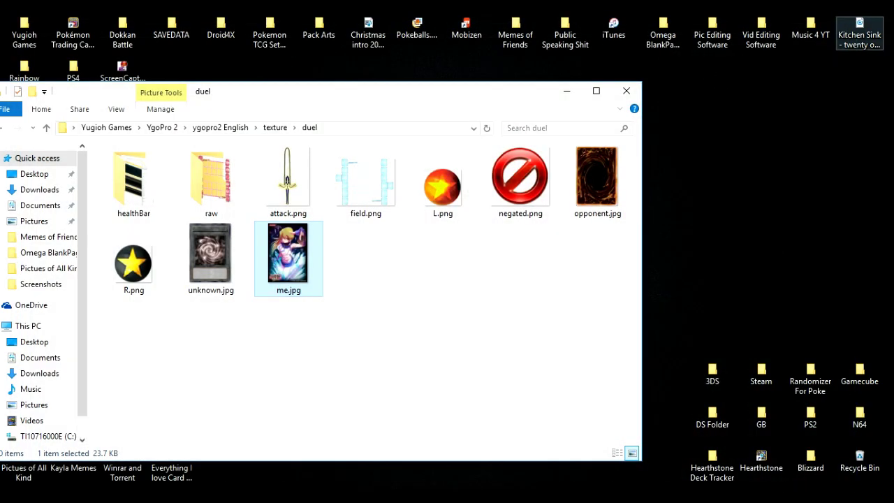
# Relaunch ygopro2.exe from the ygopro2 English folder and watch the 11-26 replay in Replay Mode.
pyautogui.click(6, 127)
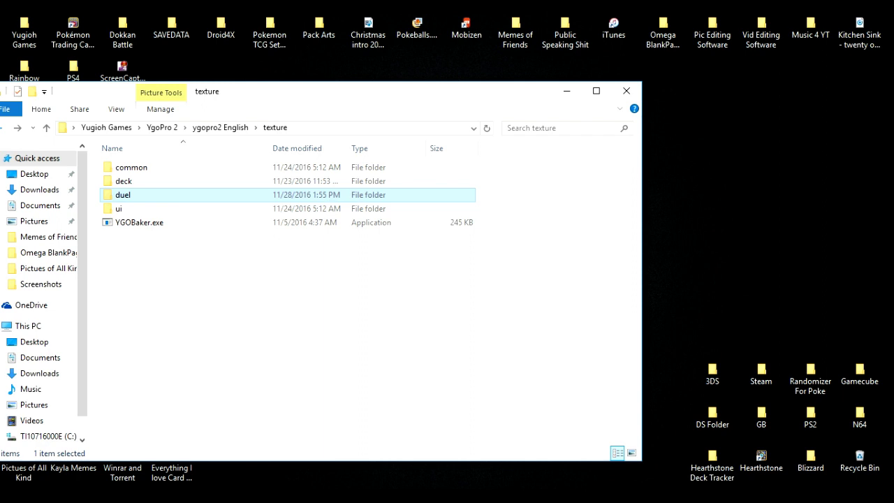
pyautogui.click(5, 127)
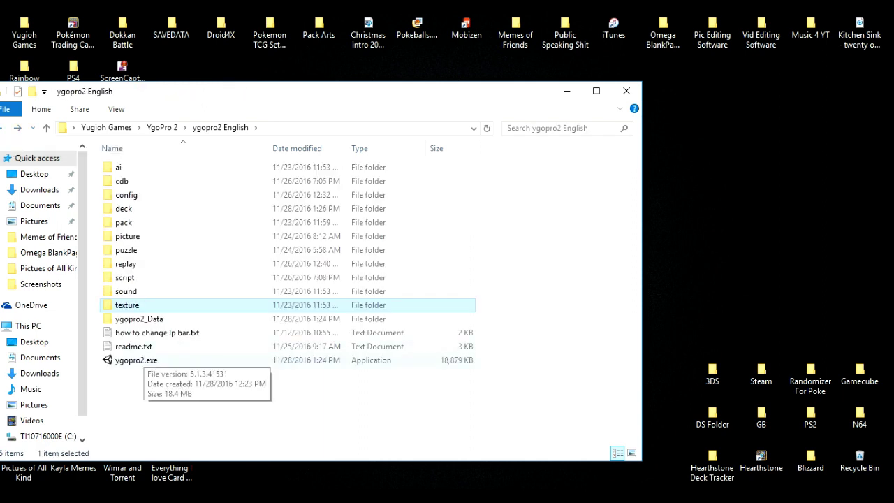
pyautogui.click(137, 359)
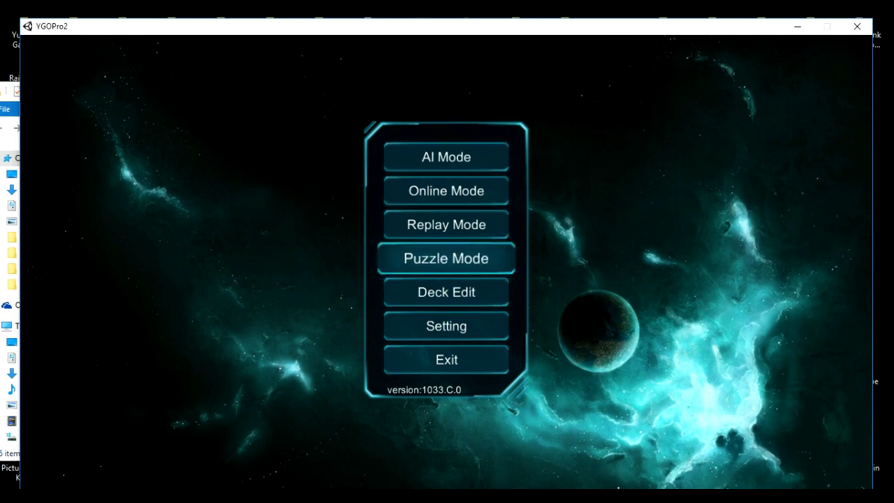
pyautogui.click(450, 227)
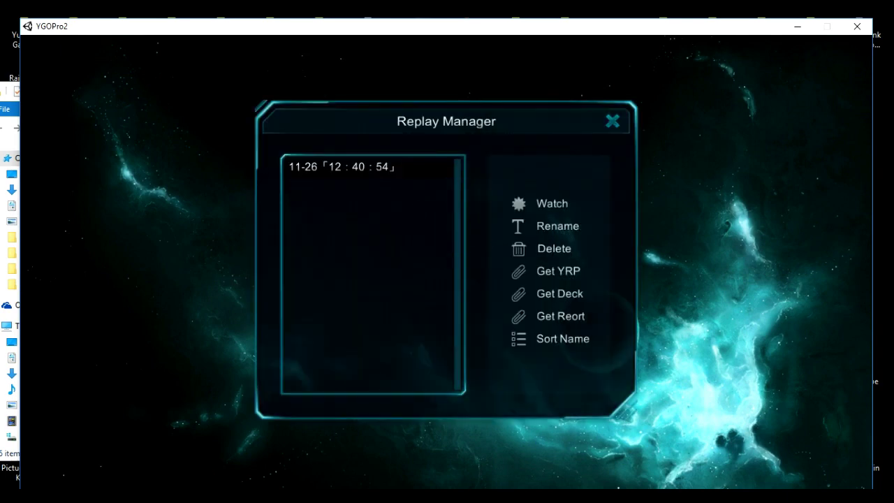
pyautogui.doubleClick(416, 167)
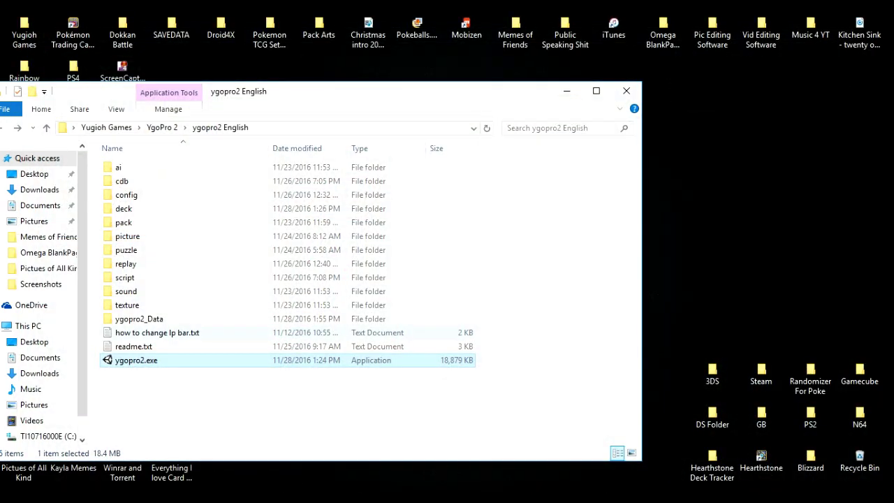
# Look into the duel folder inside the game's texture folder.
pyautogui.doubleClick(127, 306)
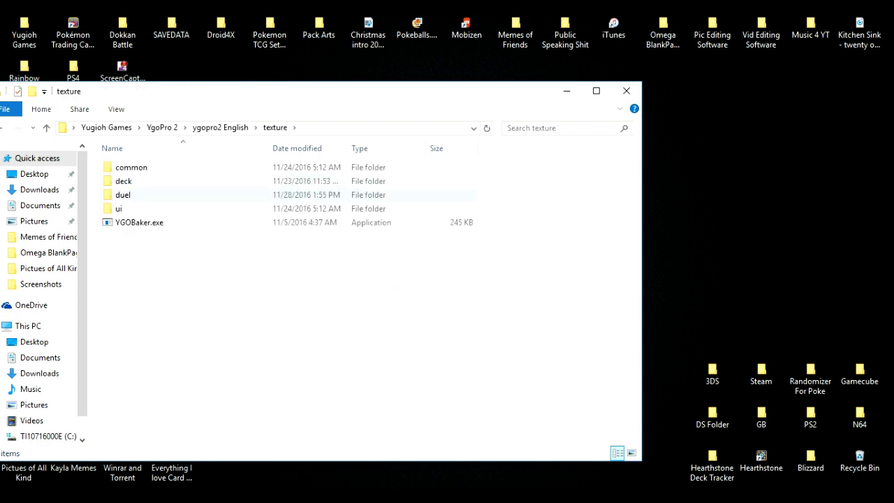
pyautogui.doubleClick(122, 194)
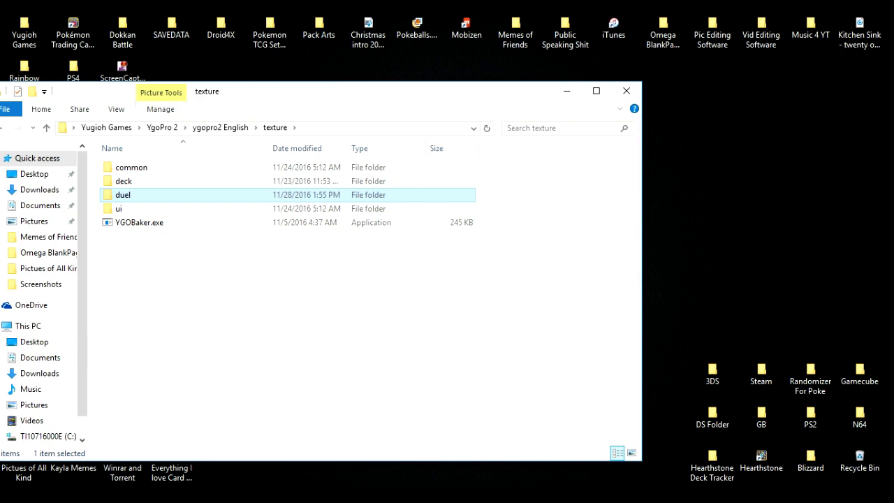
# Switch to Chrome and save the enlarged Winged Dragon of Ra sleeve image to the Desktop as opponent.jpg.
pyautogui.hotkey('alt', 'Tab')
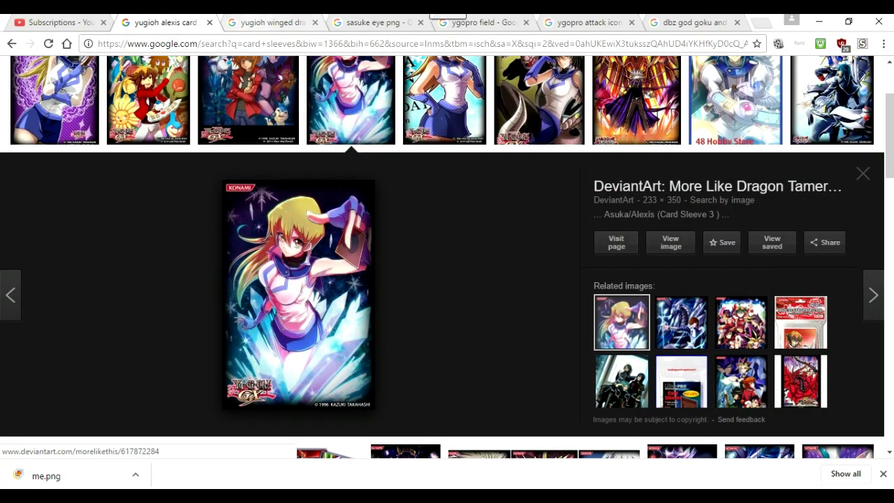
pyautogui.click(264, 22)
pyautogui.scroll(-1, 447, 257)
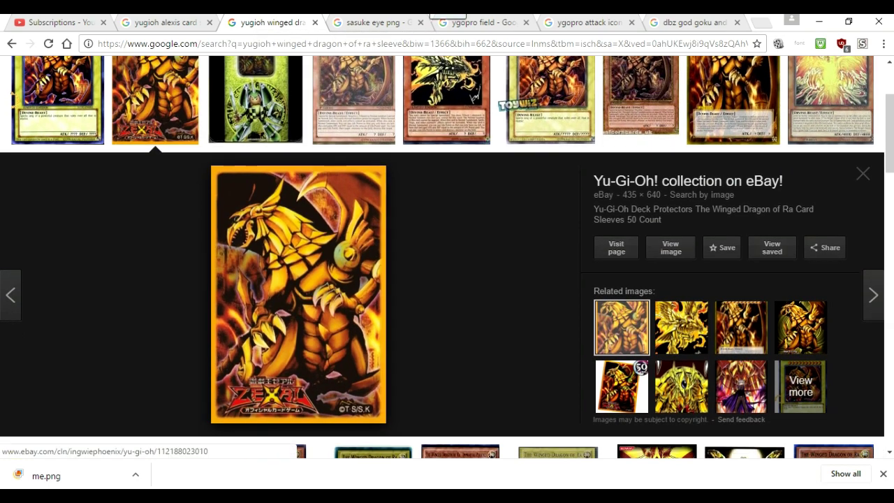
pyautogui.rightClick(291, 286)
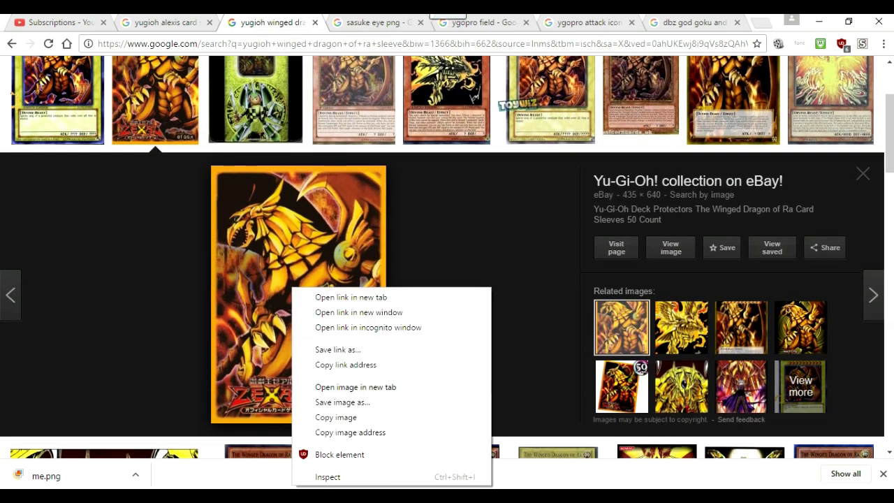
pyautogui.click(342, 402)
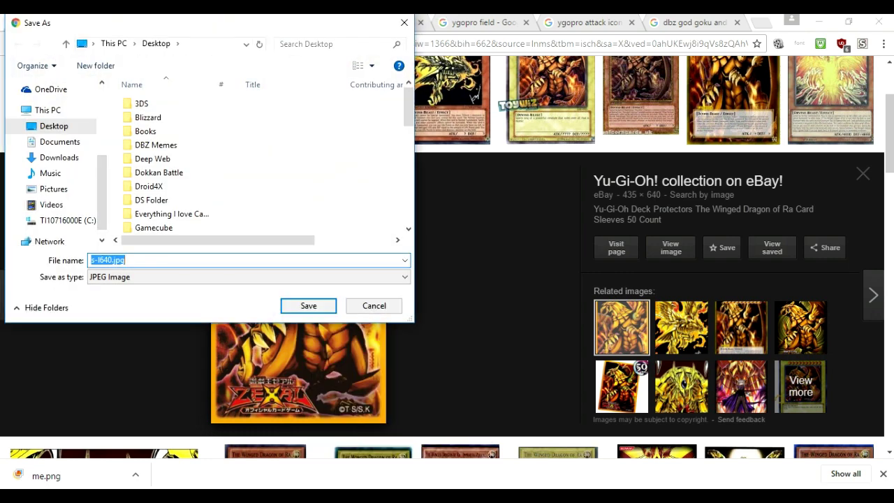
pyautogui.write('opponen')
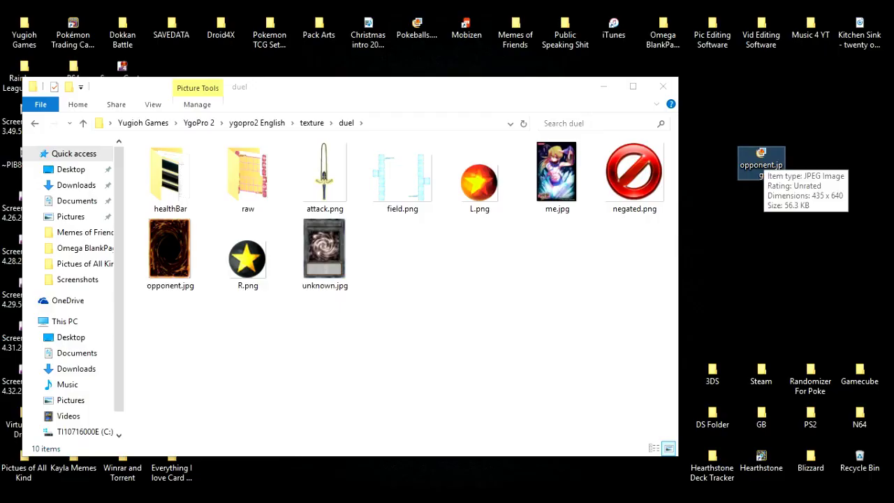
# Move opponent.jpg from the desktop into the duel texture folder, replacing the existing file, and open the new image.
pyautogui.moveTo(761, 164); pyautogui.dragTo(545, 279)
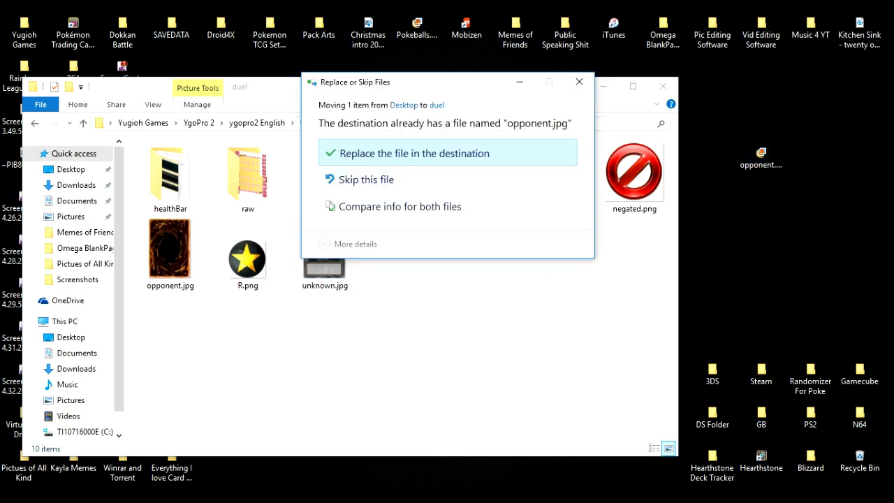
pyautogui.click(413, 152)
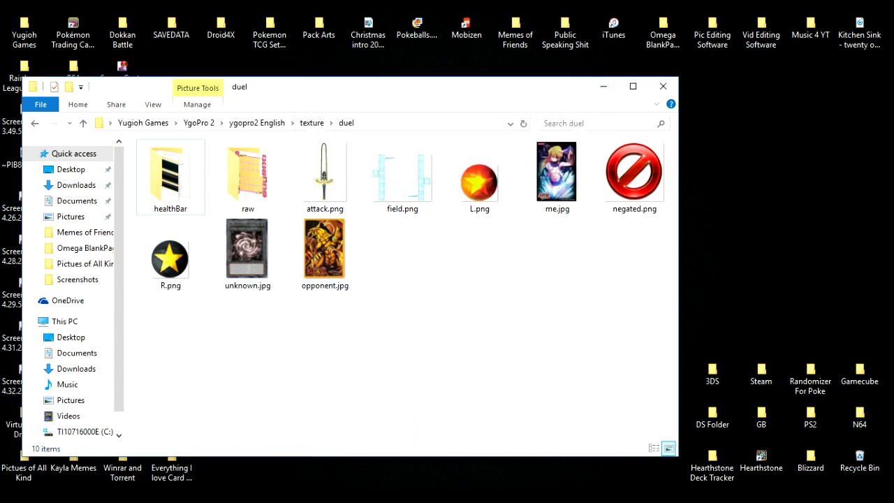
pyautogui.doubleClick(325, 253)
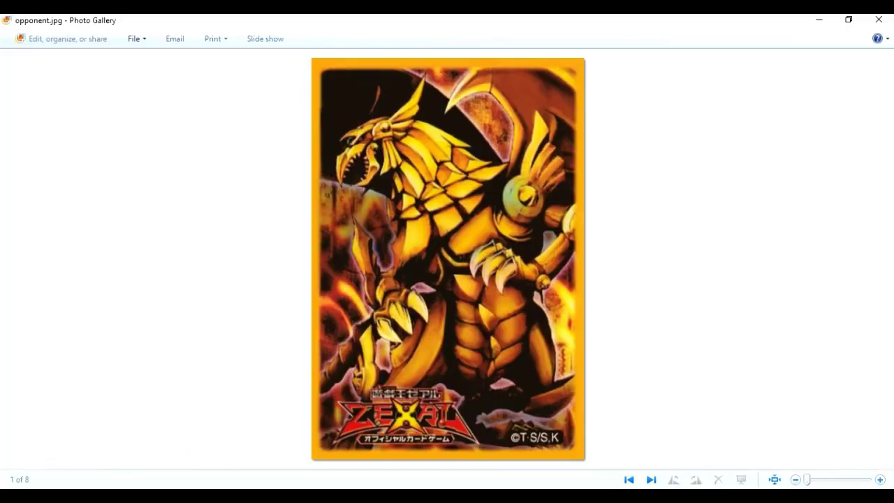